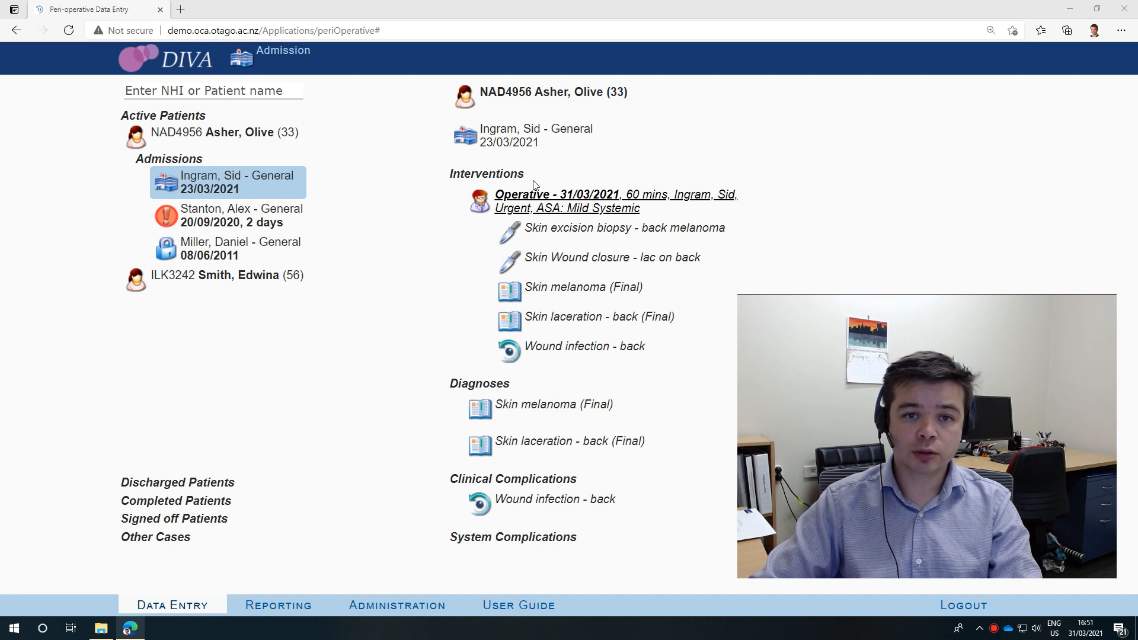
Step: Add a new intervention to the patient's current admission and set its type to Operative
{"action": "left_click", "coordinate": [495, 176]}
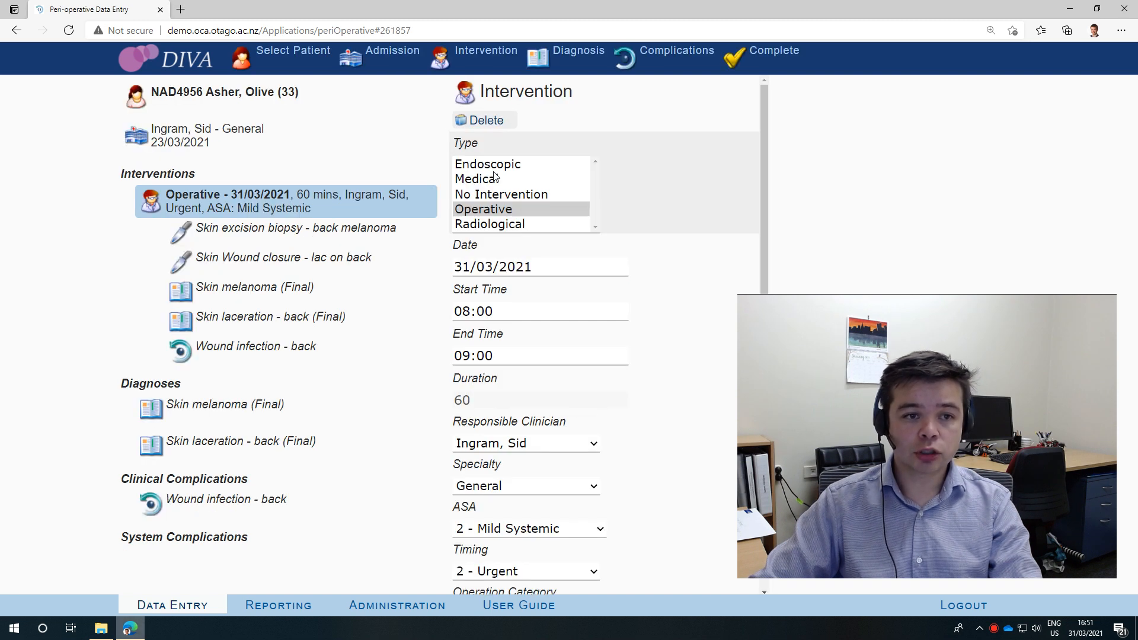
{"action": "mouse_move", "coordinate": [492, 59]}
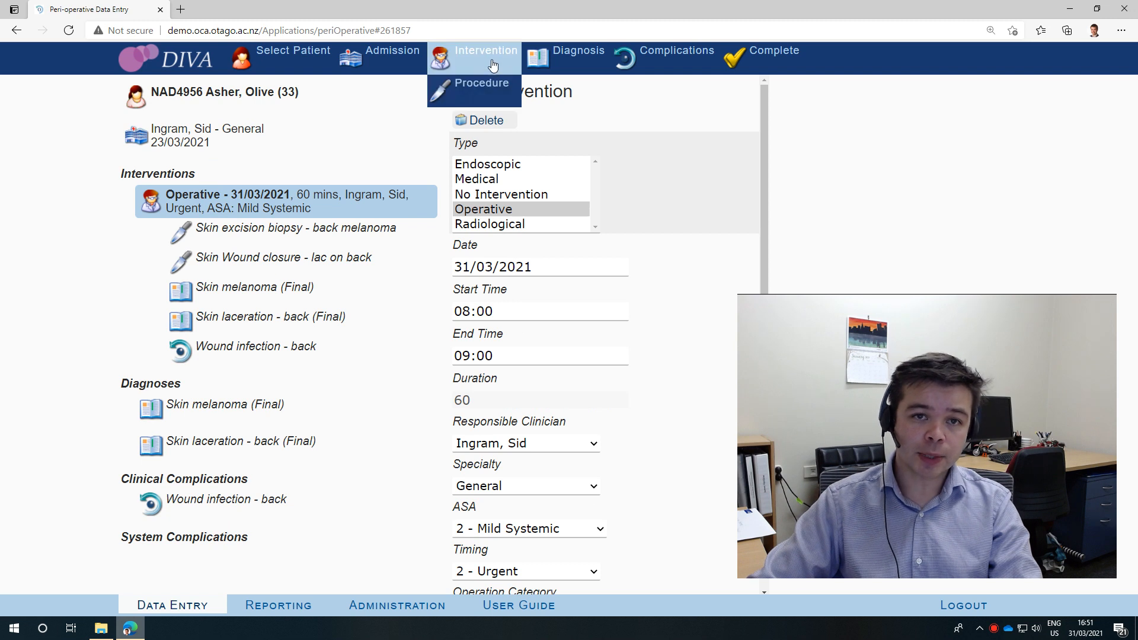
{"action": "left_click", "coordinate": [493, 64]}
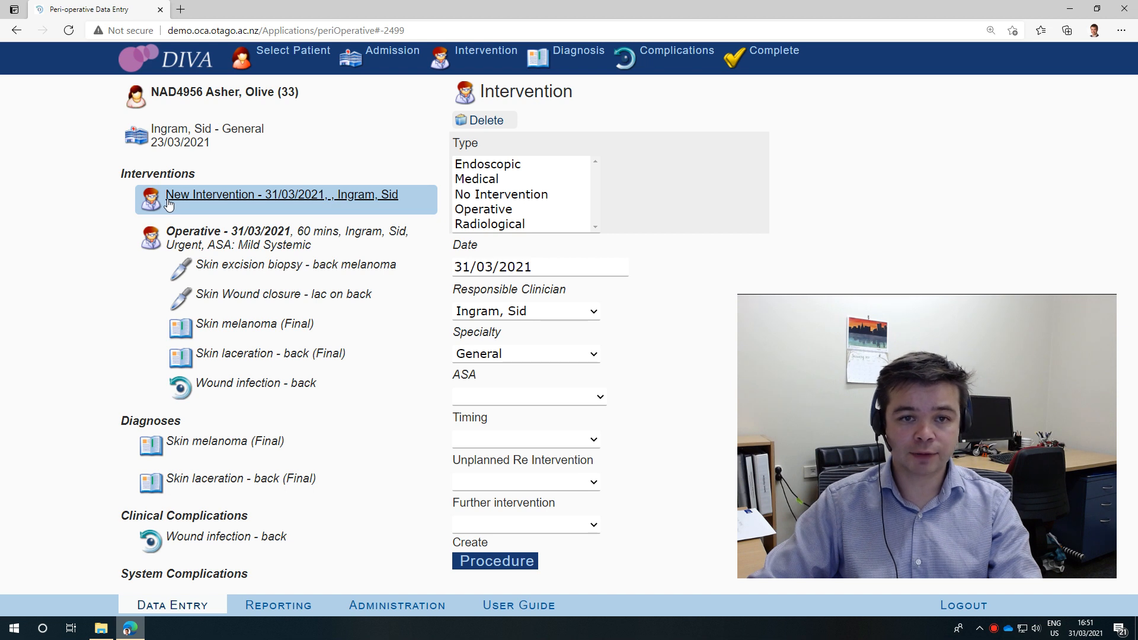
{"action": "left_click", "coordinate": [497, 211]}
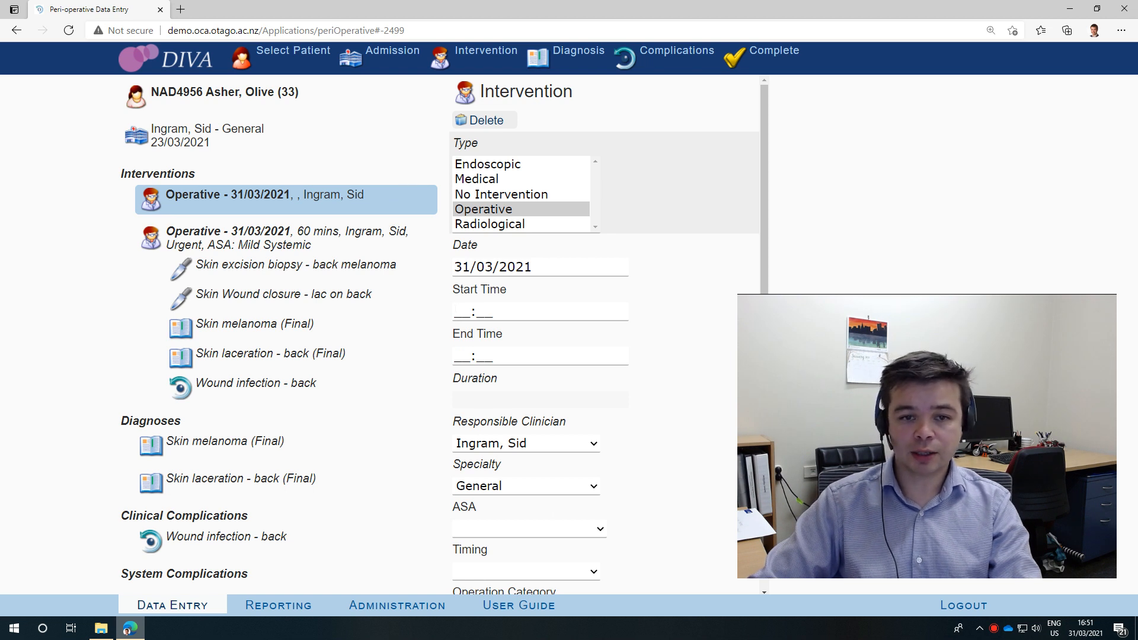
Step: Set the new intervention's start time to 14:00 and end time to 15:00
{"action": "left_click", "coordinate": [456, 313]}
{"action": "type", "text": "14:"}
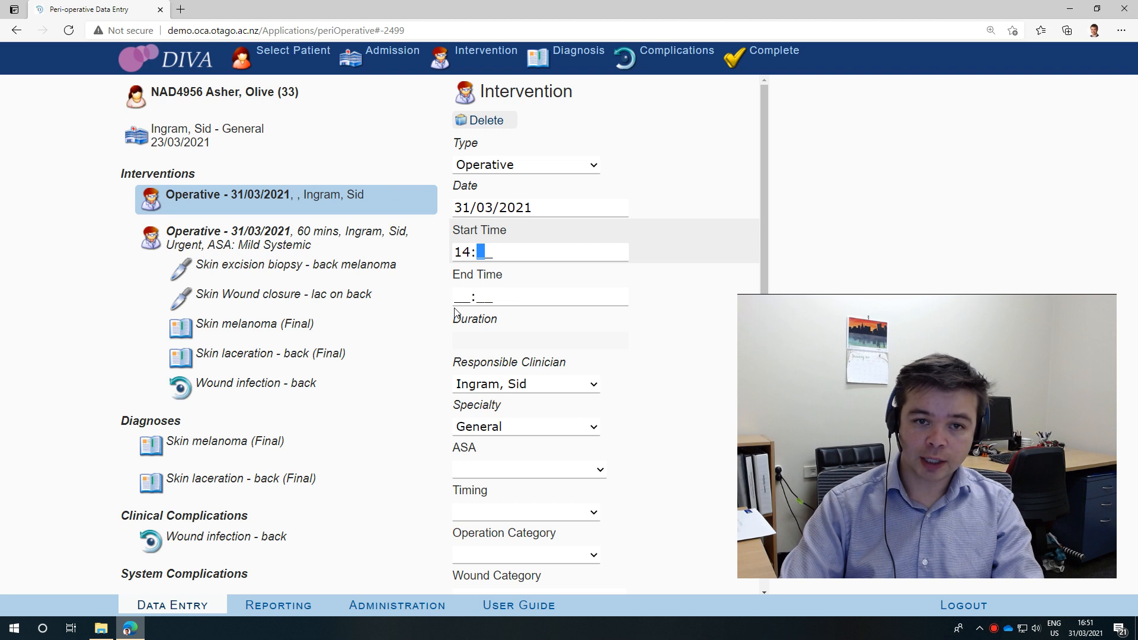
{"action": "type", "text": "00"}
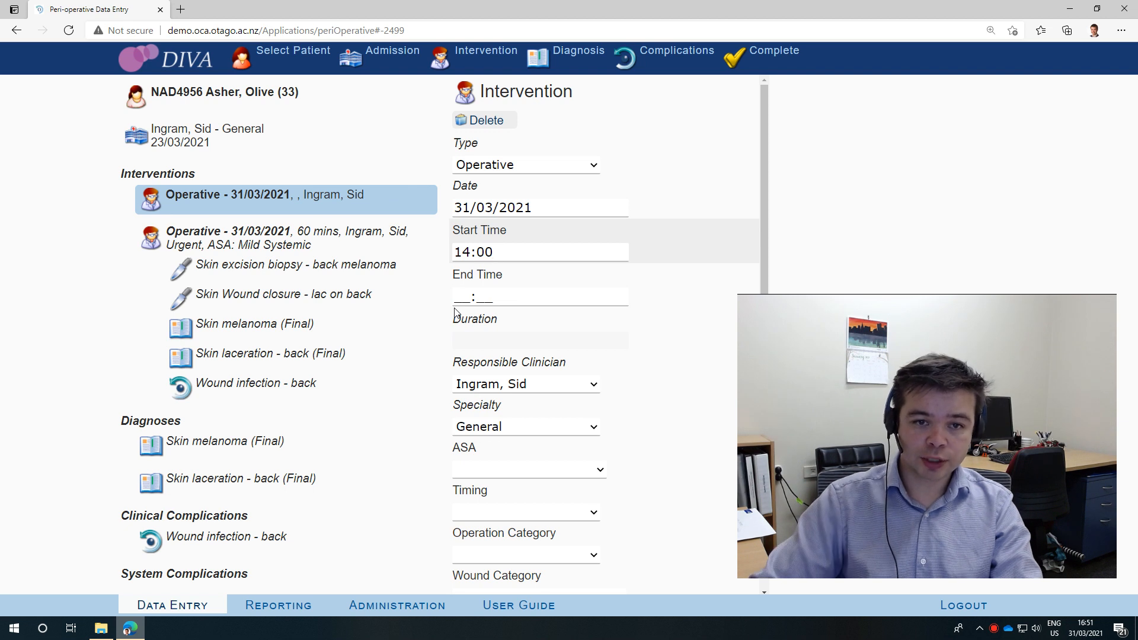
{"action": "left_click", "coordinate": [457, 297]}
{"action": "type", "text": "1500"}
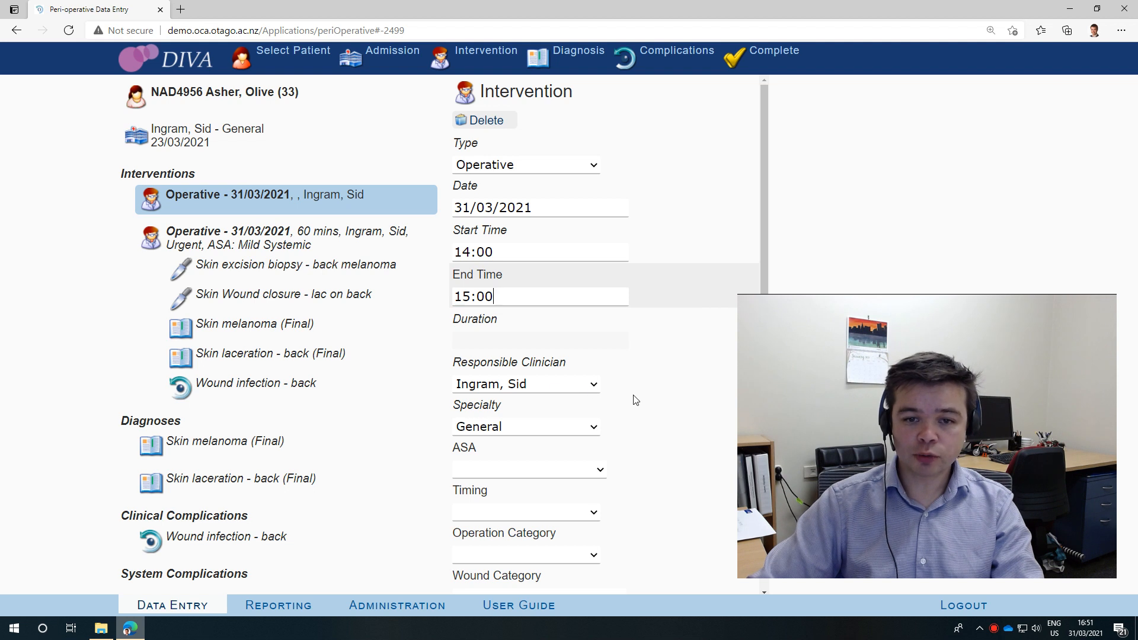
Step: Set the intervention's ASA to 2 - Mild Systemic and its timing to 2 - Urgent
{"action": "left_click", "coordinate": [502, 470]}
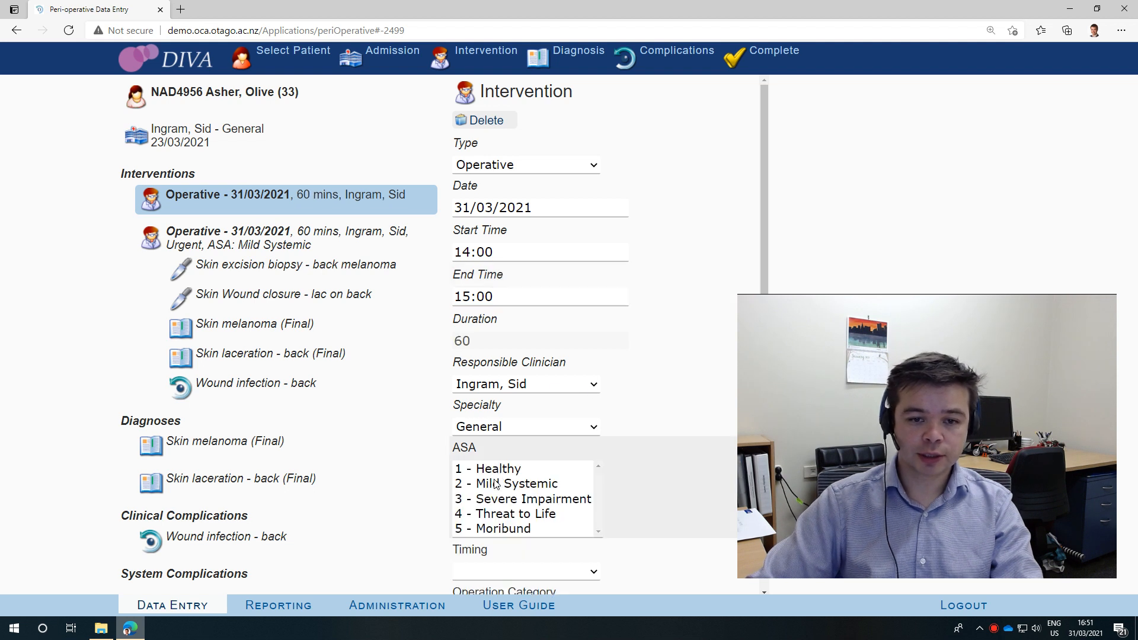
{"action": "left_click", "coordinate": [497, 484]}
{"action": "left_click", "coordinate": [488, 570]}
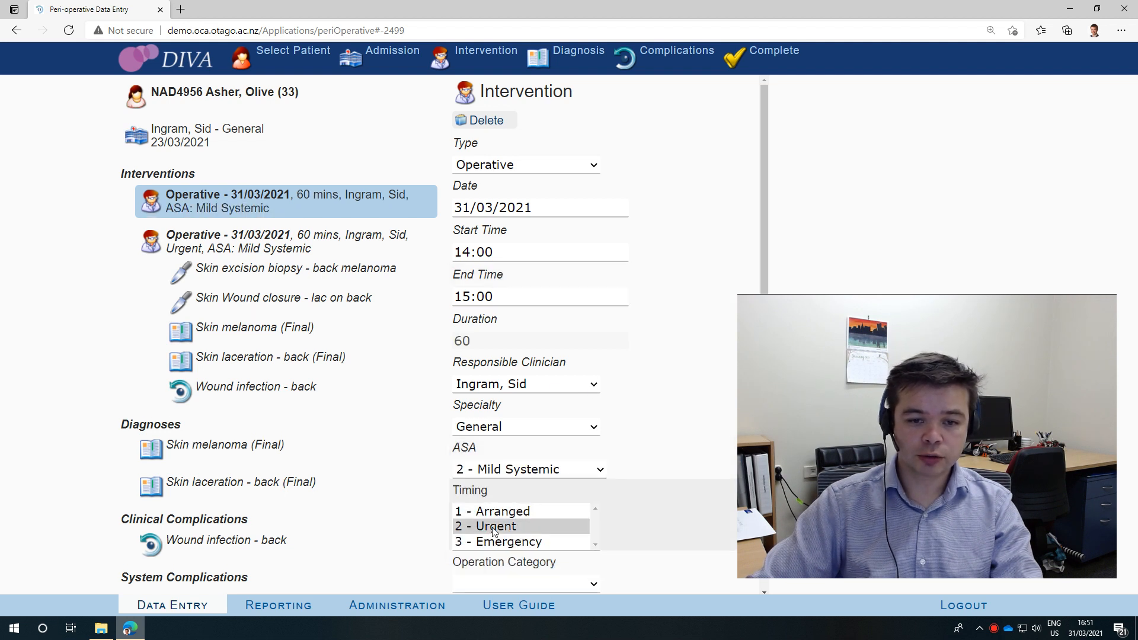
{"action": "left_click", "coordinate": [494, 527]}
Step: Set the operation category to 4 - Minor, wound category to 4 - Dirty and anaesthetic type to 1 - General
{"action": "left_click", "coordinate": [502, 586]}
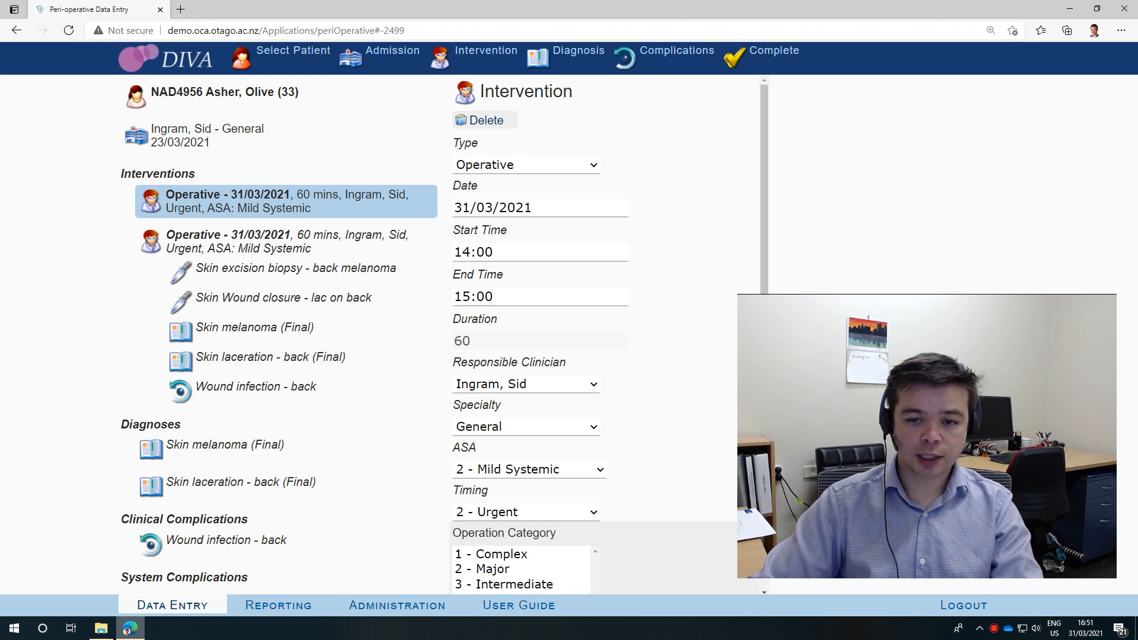
{"action": "scroll", "coordinate": [711, 440], "scroll_direction": "down", "scroll_amount": 3}
{"action": "left_click", "coordinate": [501, 388]}
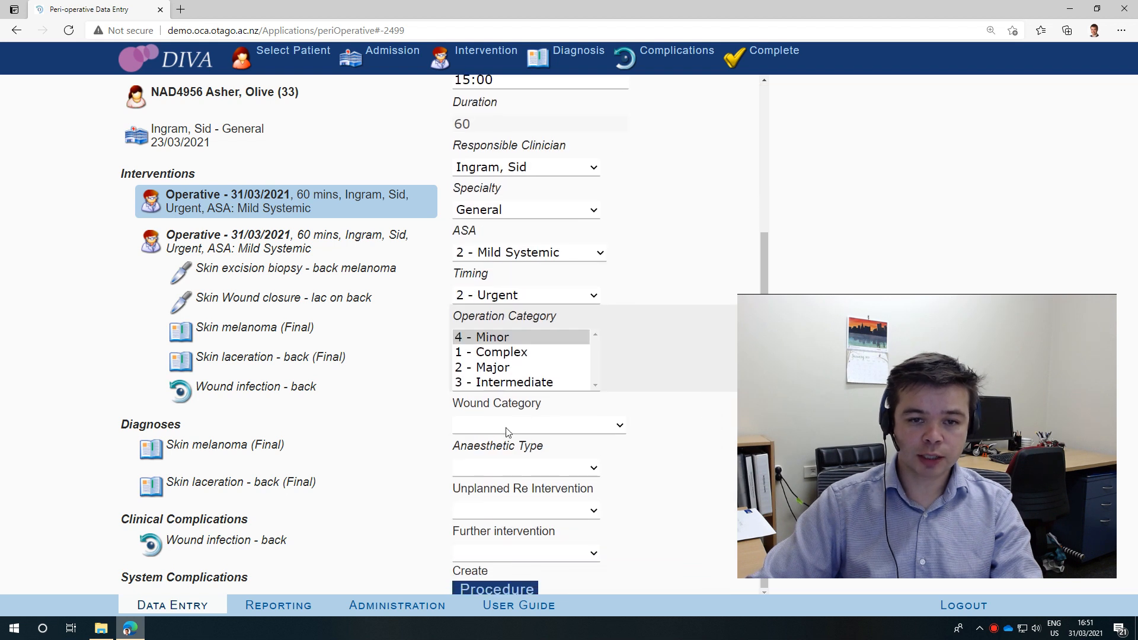
{"action": "left_click", "coordinate": [507, 431]}
{"action": "left_click", "coordinate": [486, 427]}
{"action": "left_click", "coordinate": [509, 483]}
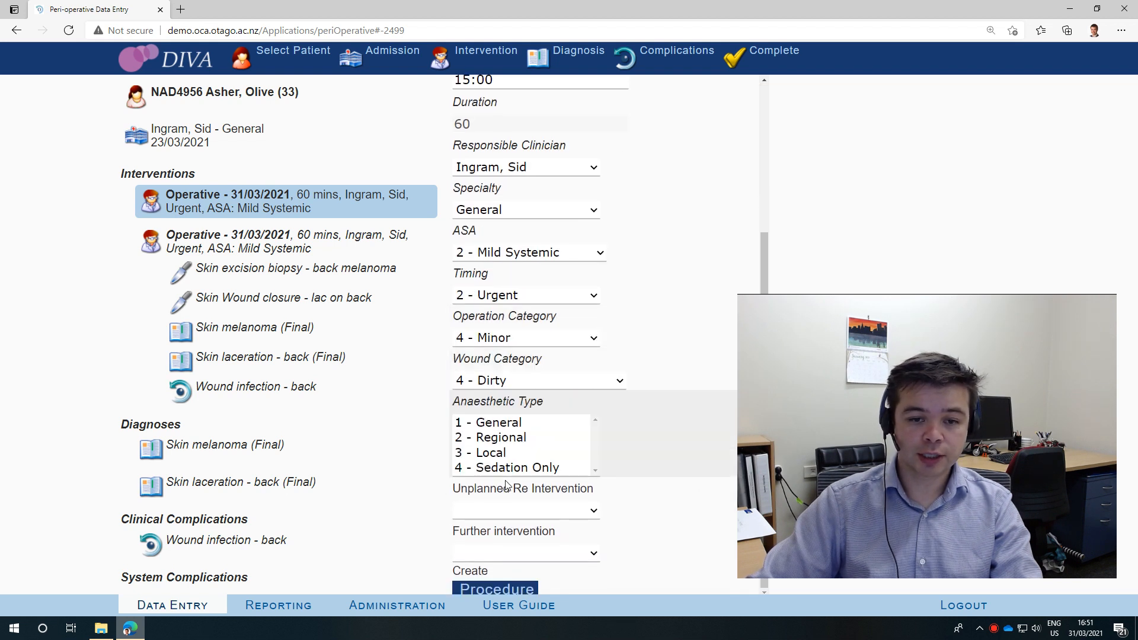
{"action": "left_click", "coordinate": [487, 423]}
Step: Mark the intervention as an unplanned re-intervention with Yes, and set further intervention to No
{"action": "left_click", "coordinate": [497, 514]}
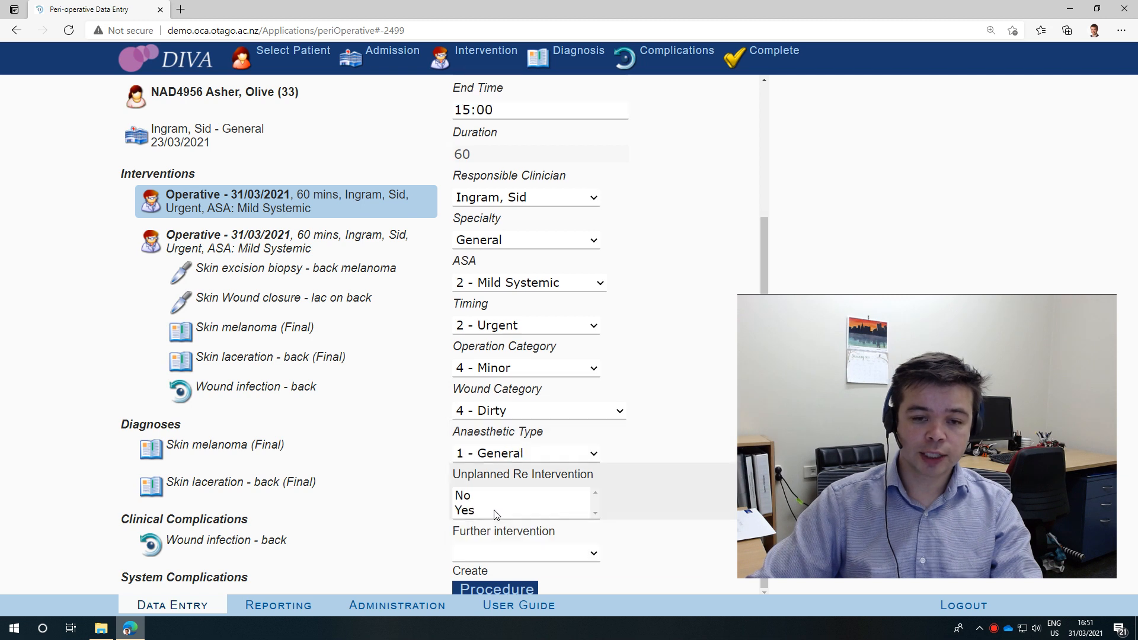
{"action": "left_click", "coordinate": [469, 513]}
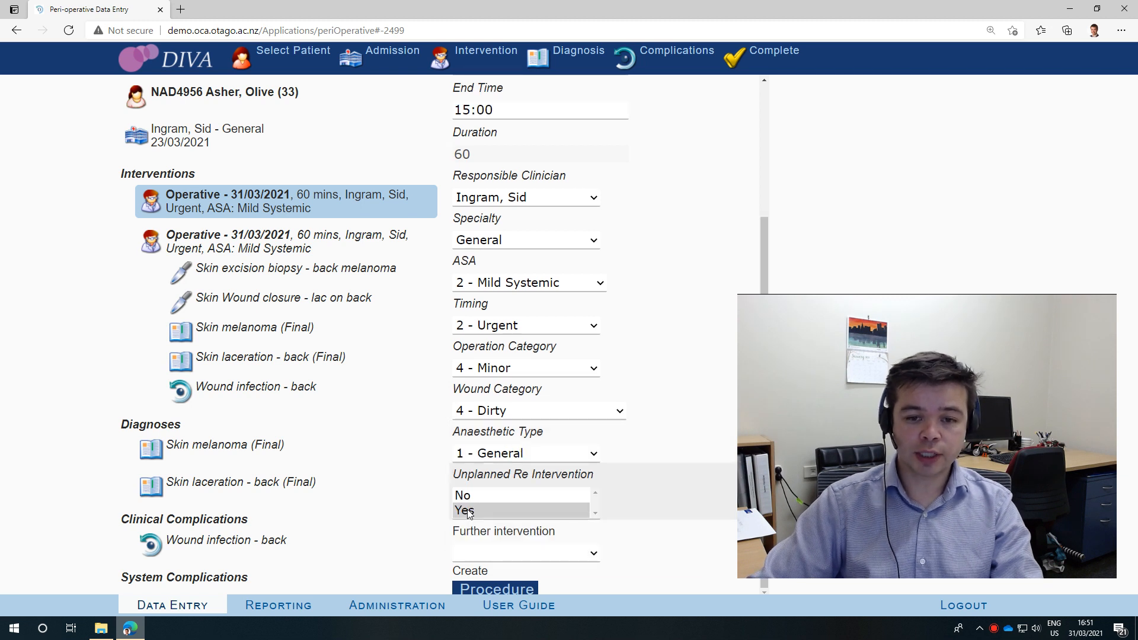
{"action": "left_click", "coordinate": [514, 557]}
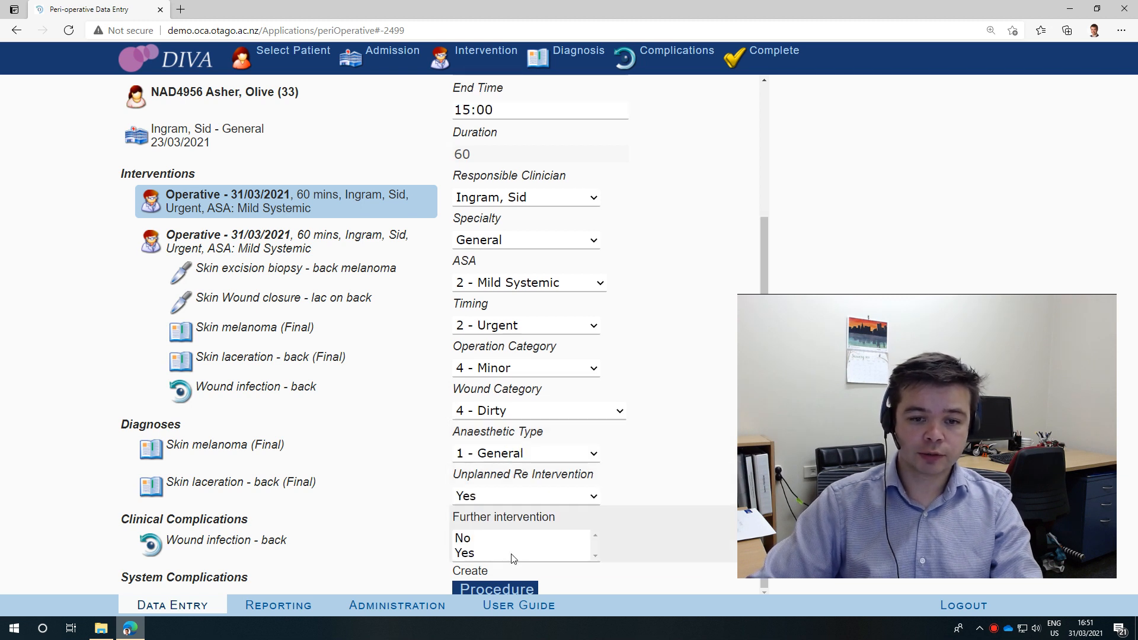
{"action": "left_click", "coordinate": [469, 544]}
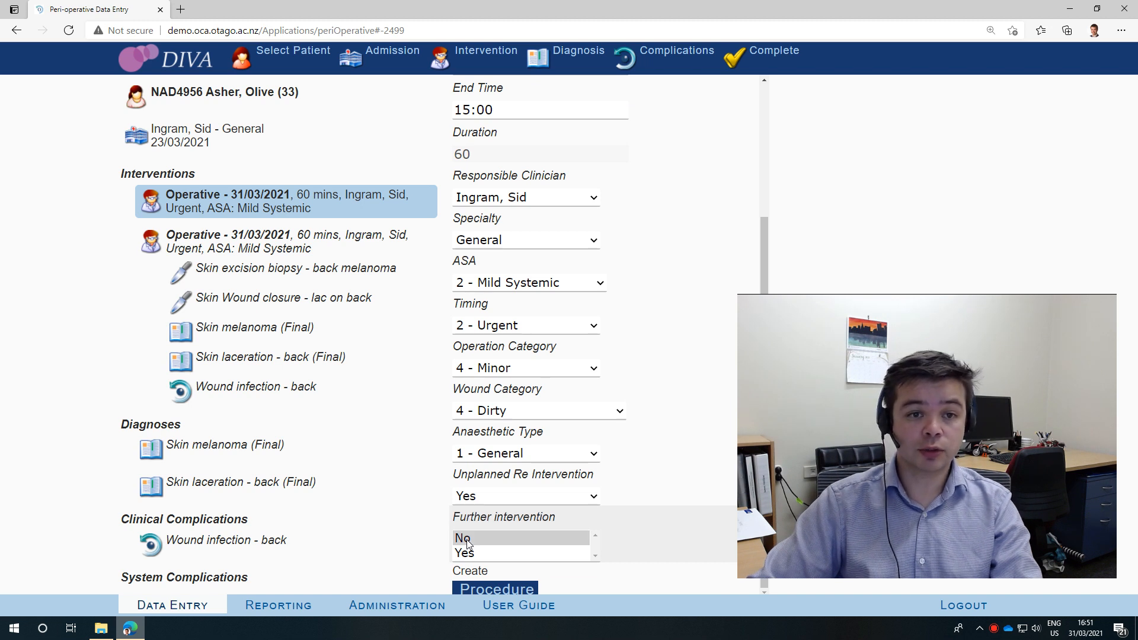
Step: Add procedure SK05 - Skin drainage to the new intervention and complete its text as "Skin drainage - wound abscess"
{"action": "left_click", "coordinate": [508, 590]}
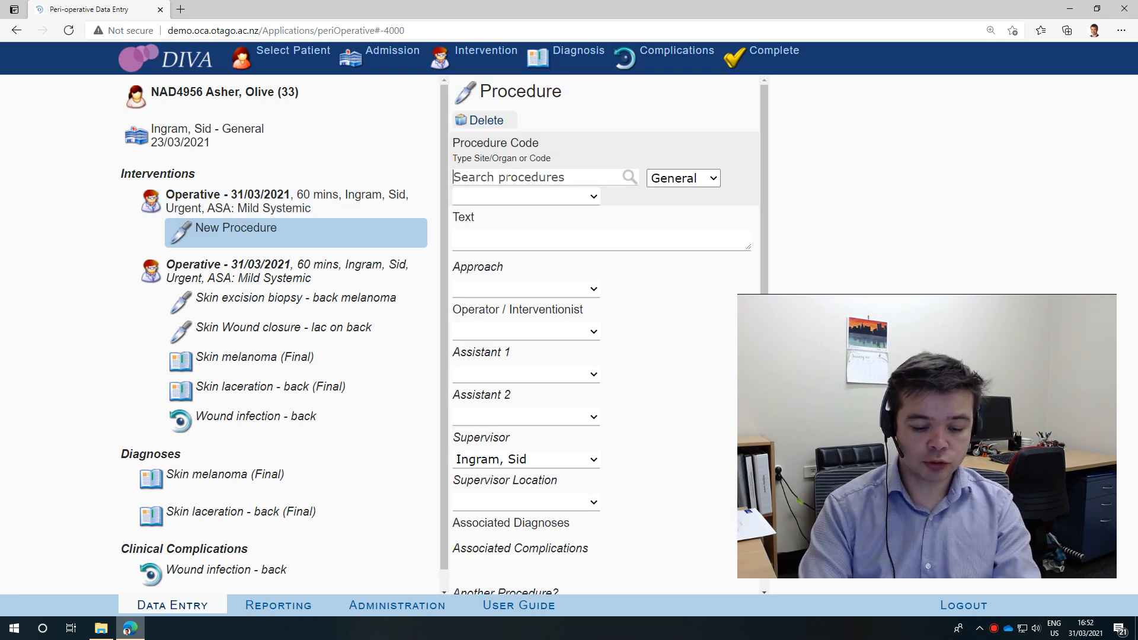
{"action": "type", "text": "draina"}
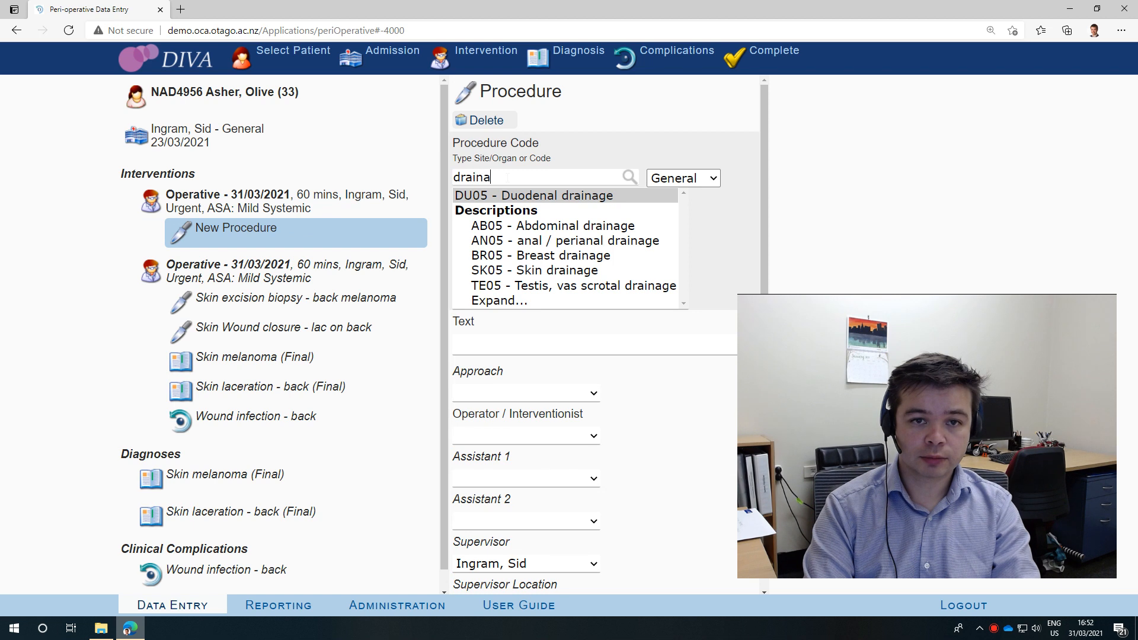
{"action": "type", "text": "ge"}
{"action": "key", "text": "Return"}
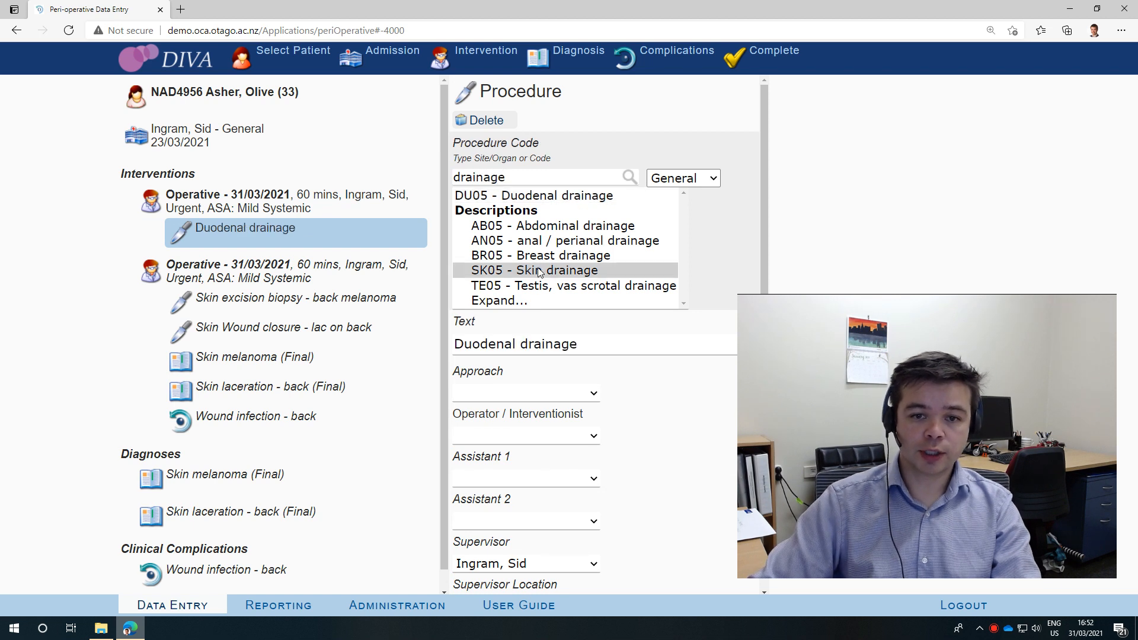
{"action": "left_click", "coordinate": [558, 275]}
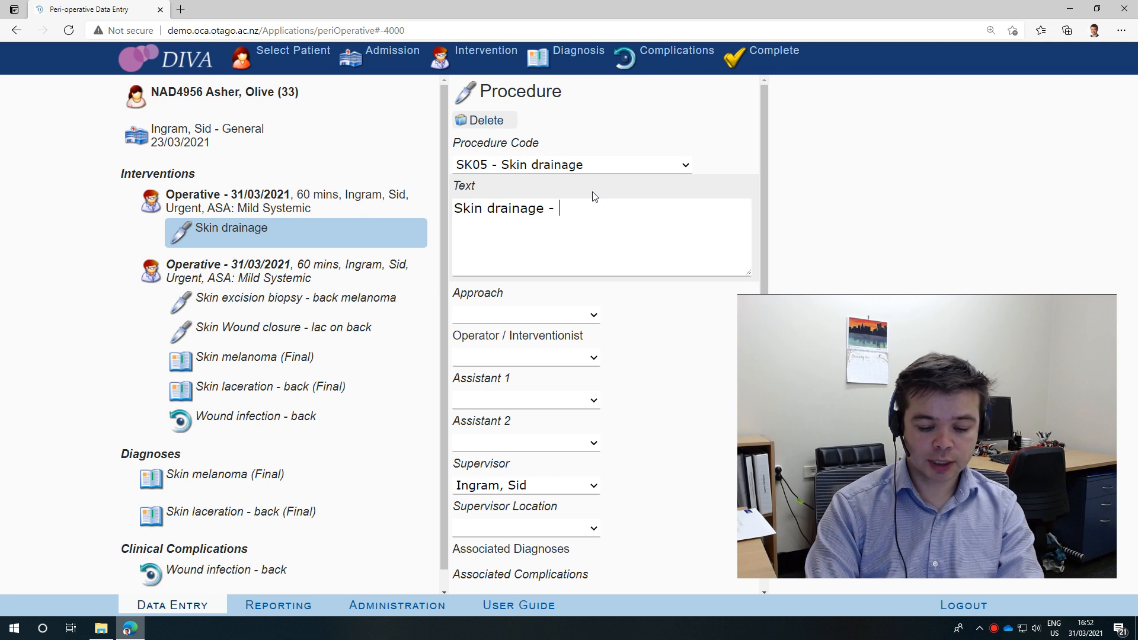
{"action": "type", "text": "wou"}
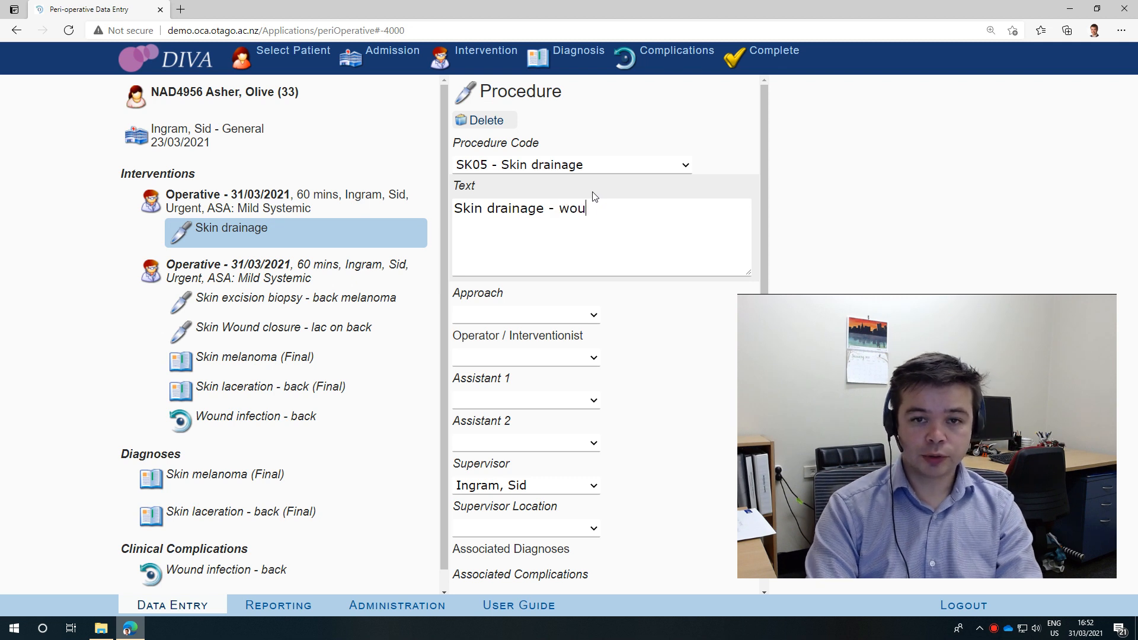
{"action": "type", "text": "nd abscess"}
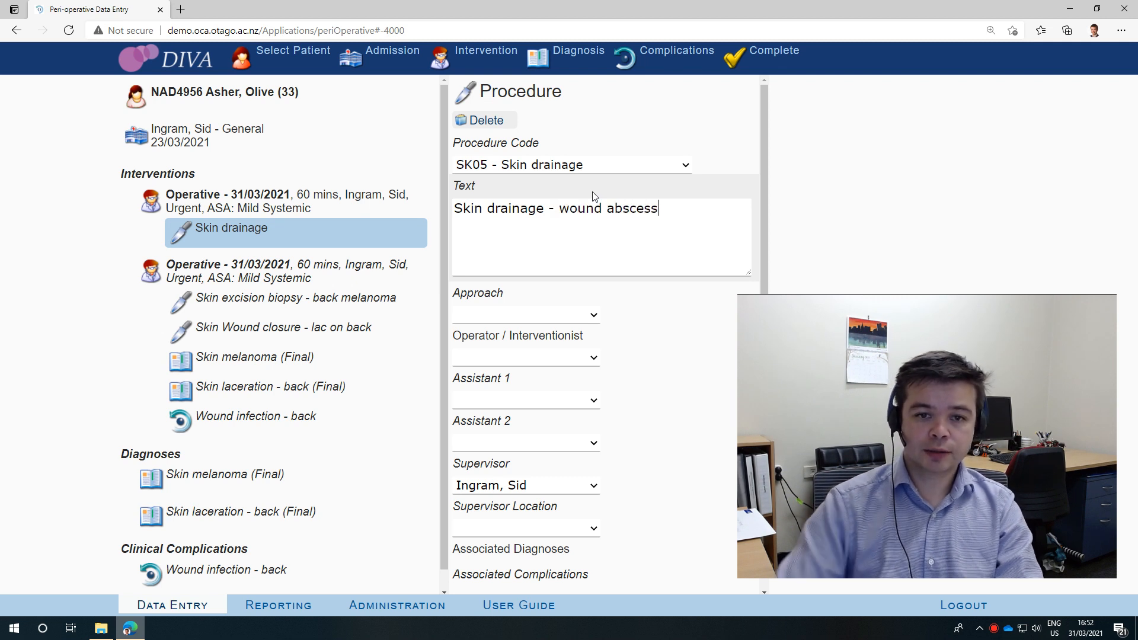
Step: Set the procedure's approach to Open, choose the operator's name, and set the supervisor location to Scrubbed
{"action": "left_click", "coordinate": [494, 315]}
{"action": "left_click", "coordinate": [490, 265]}
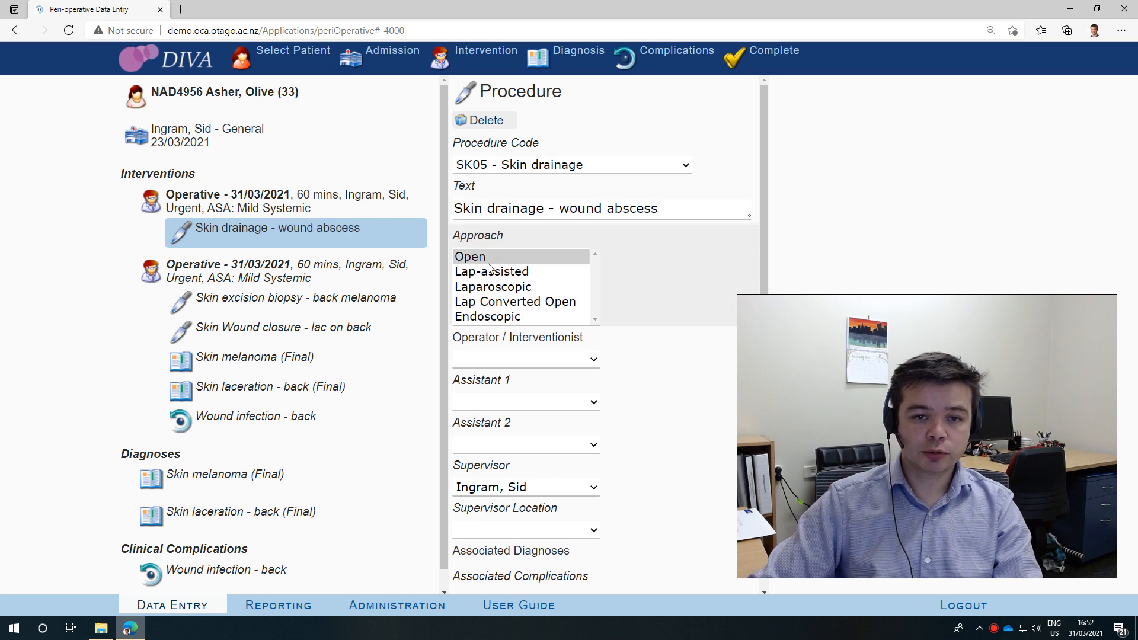
{"action": "left_click", "coordinate": [510, 359]}
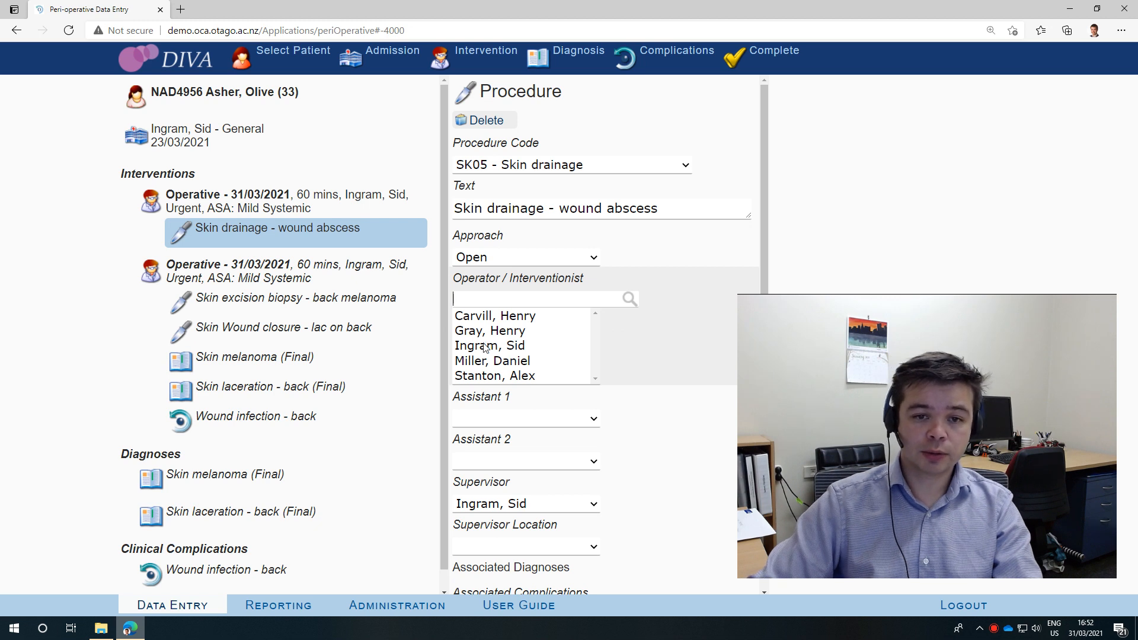
{"action": "left_click", "coordinate": [499, 332]}
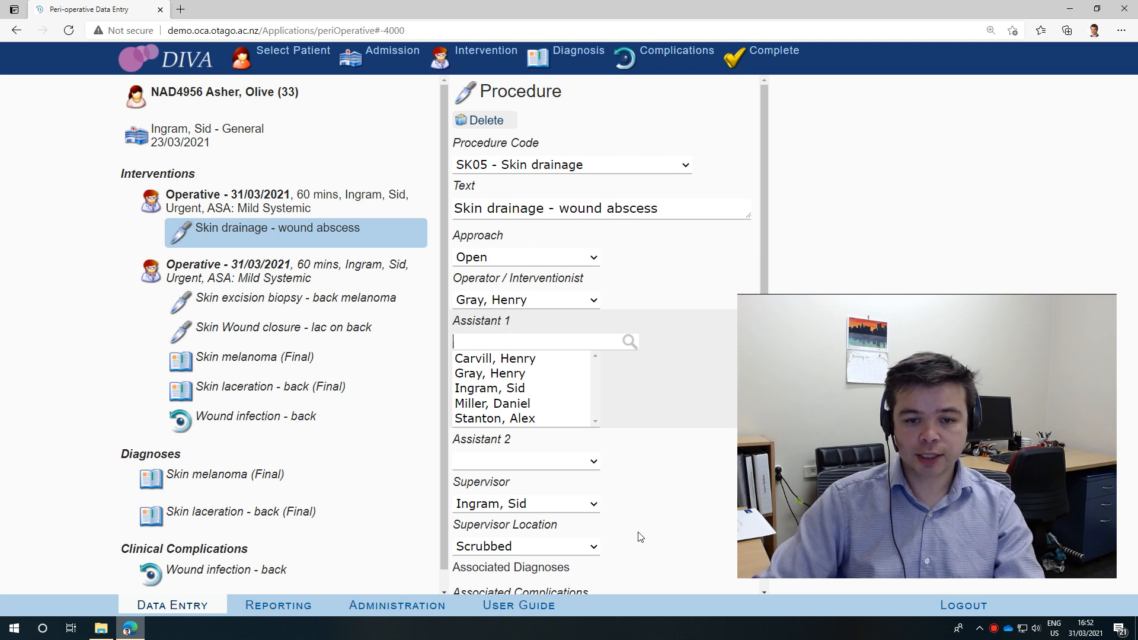
Step: Associate the skin drainage procedure with the "Skin laceration - back (Final)" diagnosis
{"action": "scroll", "coordinate": [687, 519], "scroll_direction": "down", "scroll_amount": 1}
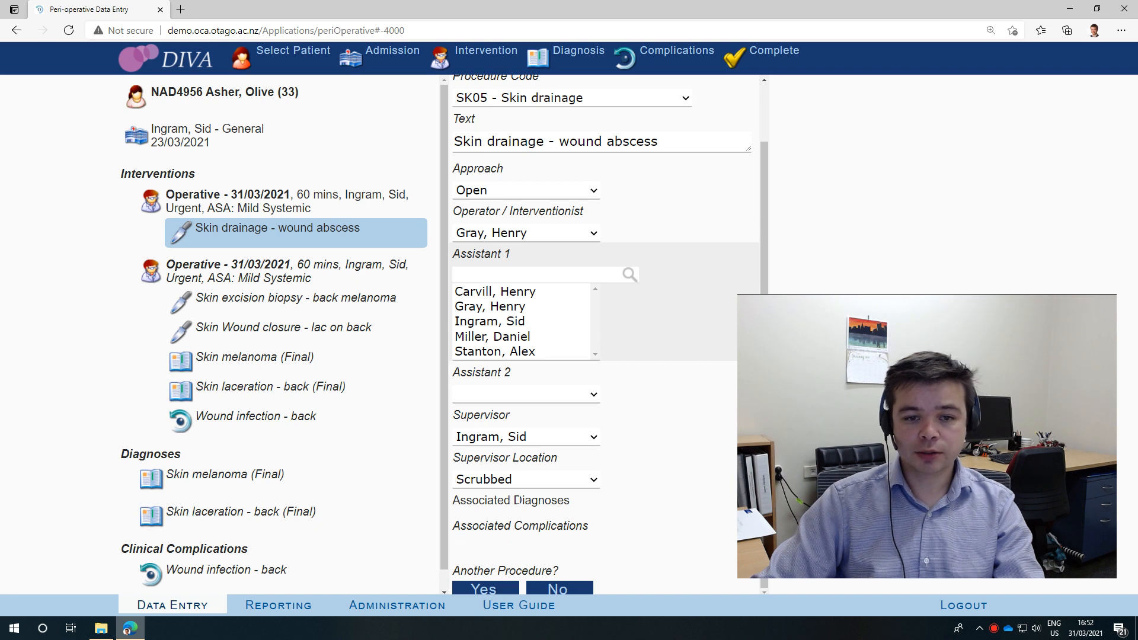
{"action": "left_click", "coordinate": [517, 500]}
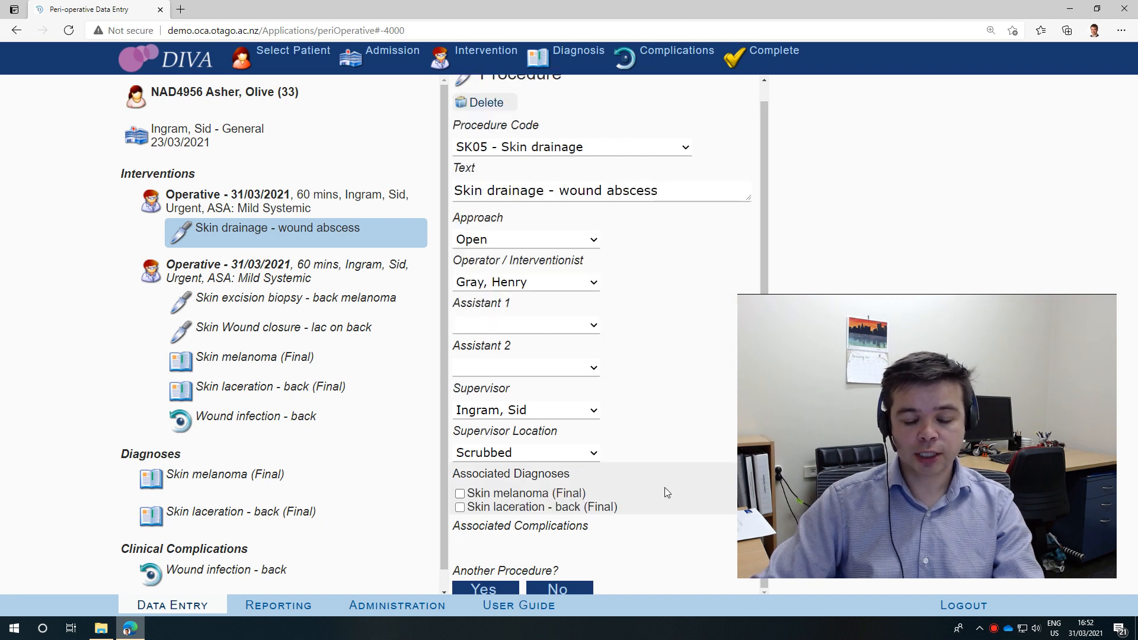
{"action": "left_click", "coordinate": [461, 509]}
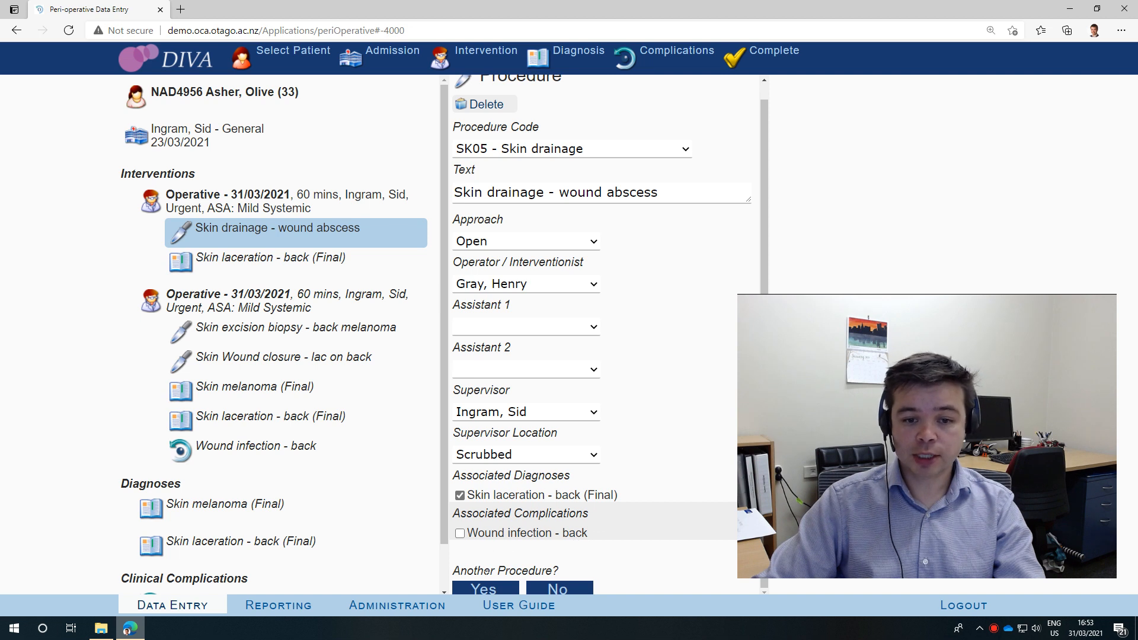
Step: Finish the procedure without adding another one, and delete the blank pre-op diagnosis
{"action": "left_click", "coordinate": [572, 590]}
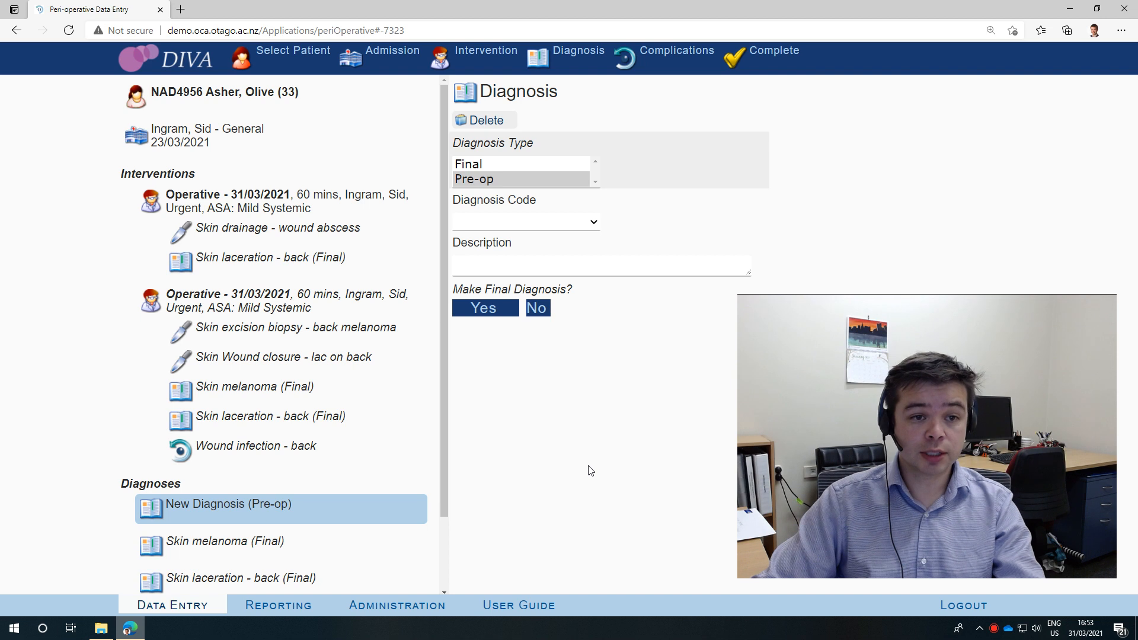
{"action": "left_click", "coordinate": [481, 120]}
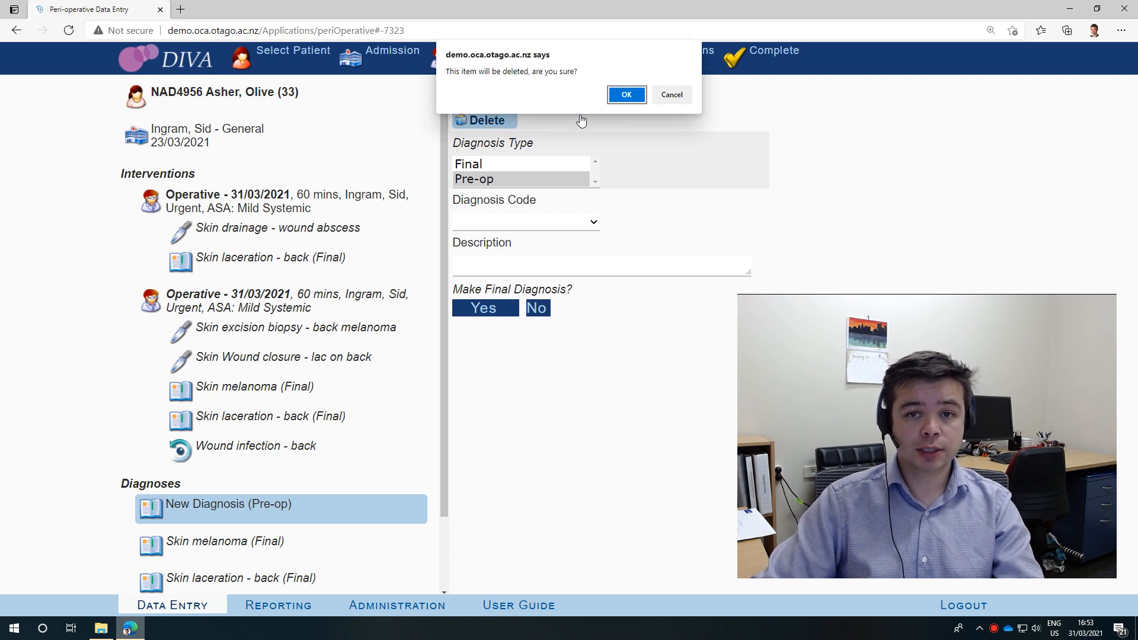
{"action": "left_click", "coordinate": [627, 95]}
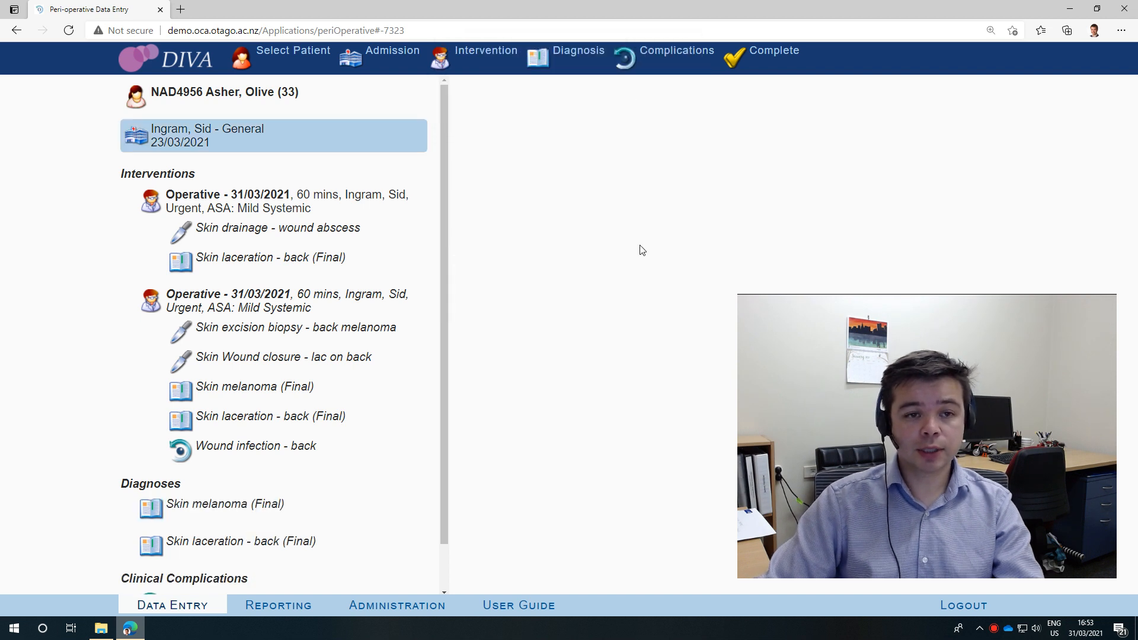